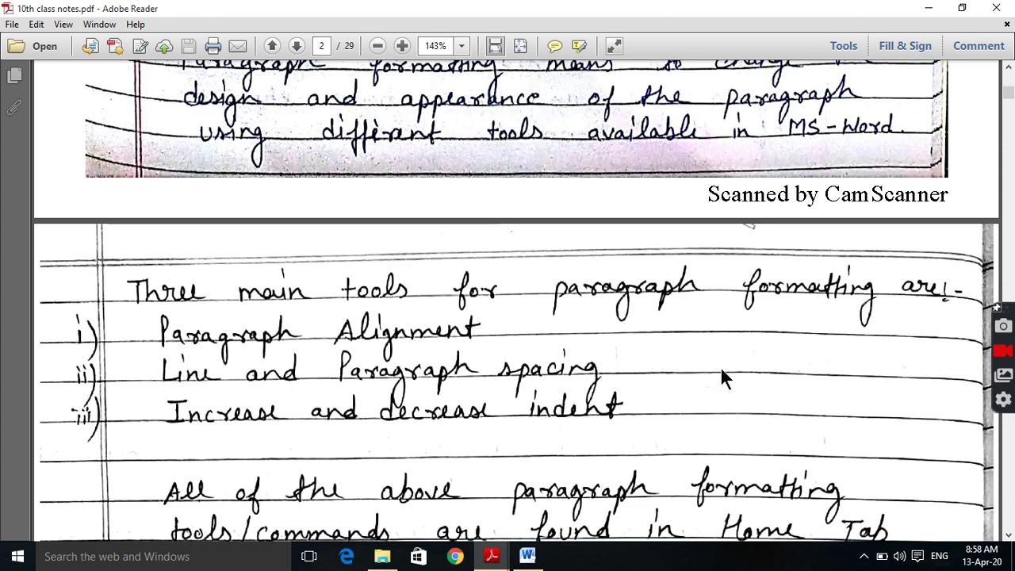
Read the line spacing definition and the steps for changing it in the 10th class notes PDF.
{"action": "left_click", "coordinate": [1007, 536]}
{"action": "left_click", "coordinate": [1008, 536]}
{"action": "left_click", "coordinate": [1008, 536]}
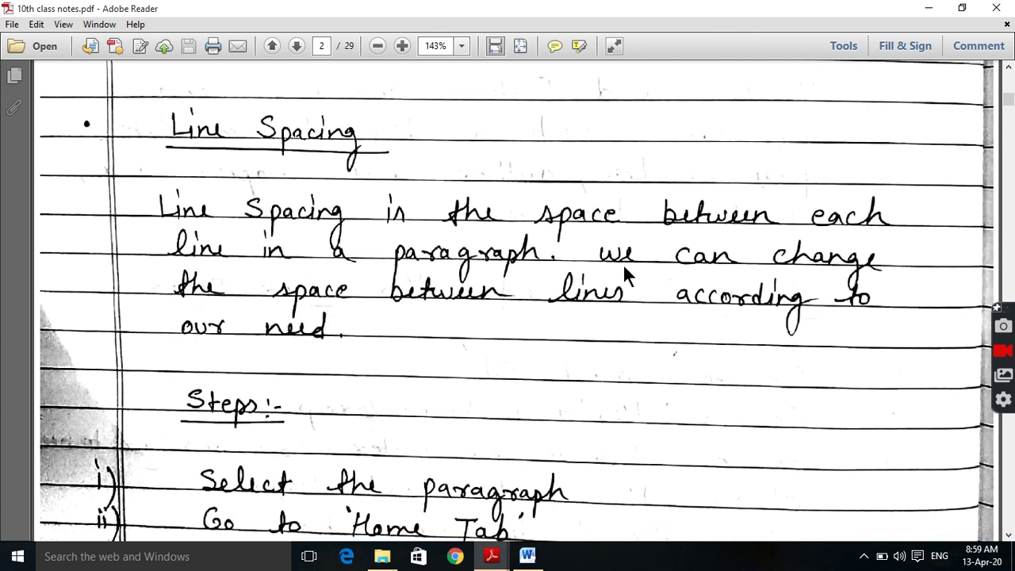
{"action": "left_click", "coordinate": [1010, 536]}
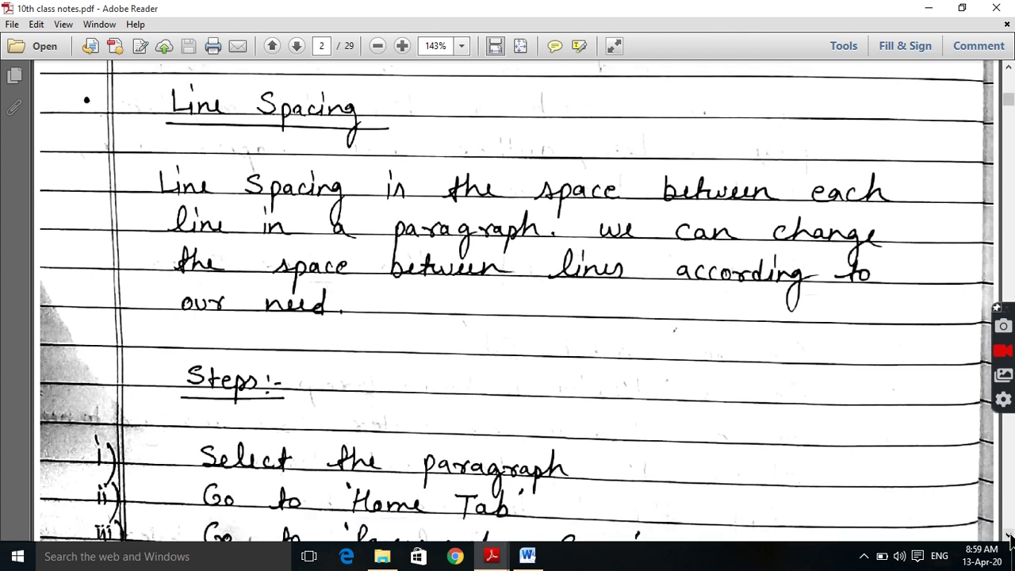
{"action": "scroll", "coordinate": [1011, 537], "scroll_direction": "down", "scroll_amount": 4}
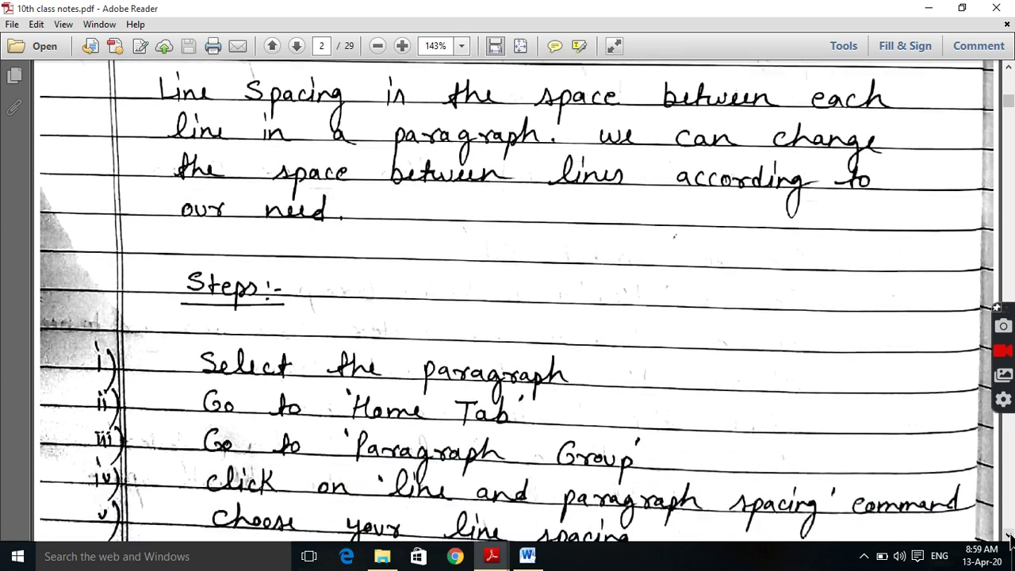
{"action": "scroll", "coordinate": [1011, 537], "scroll_direction": "down", "scroll_amount": 4}
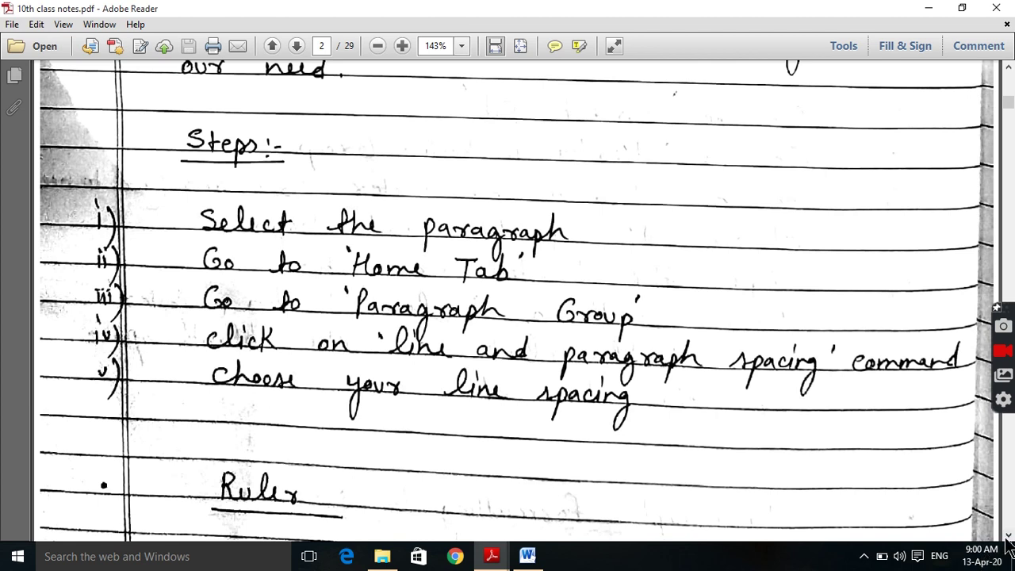
{"action": "left_click_drag", "start_coordinate": [1009, 537], "coordinate": [1009, 537]}
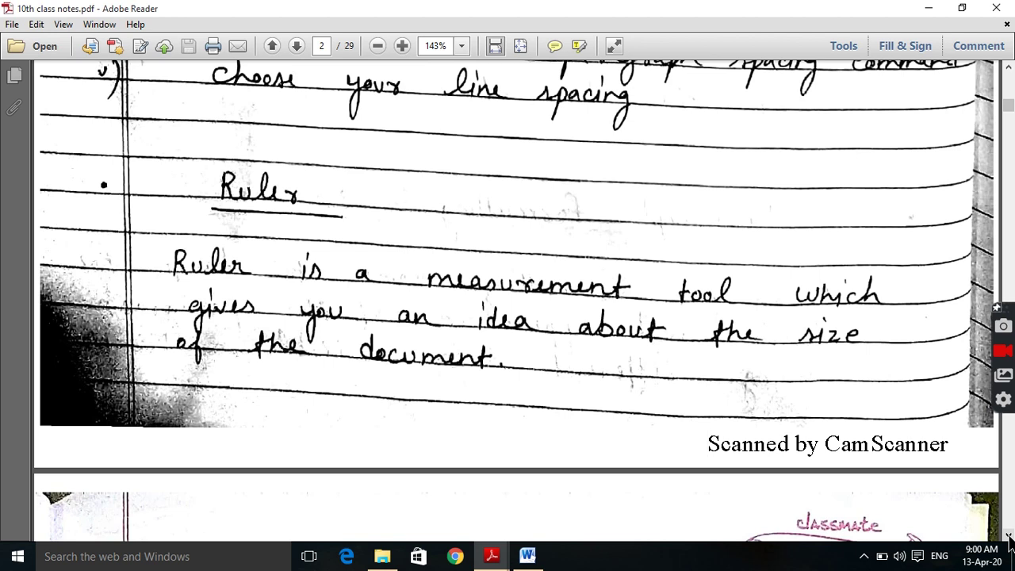
Read the notes on the ruler, covering its definition, the horizontal and vertical types, and its use.
{"action": "left_click", "coordinate": [1008, 535]}
{"action": "left_click", "coordinate": [1009, 537]}
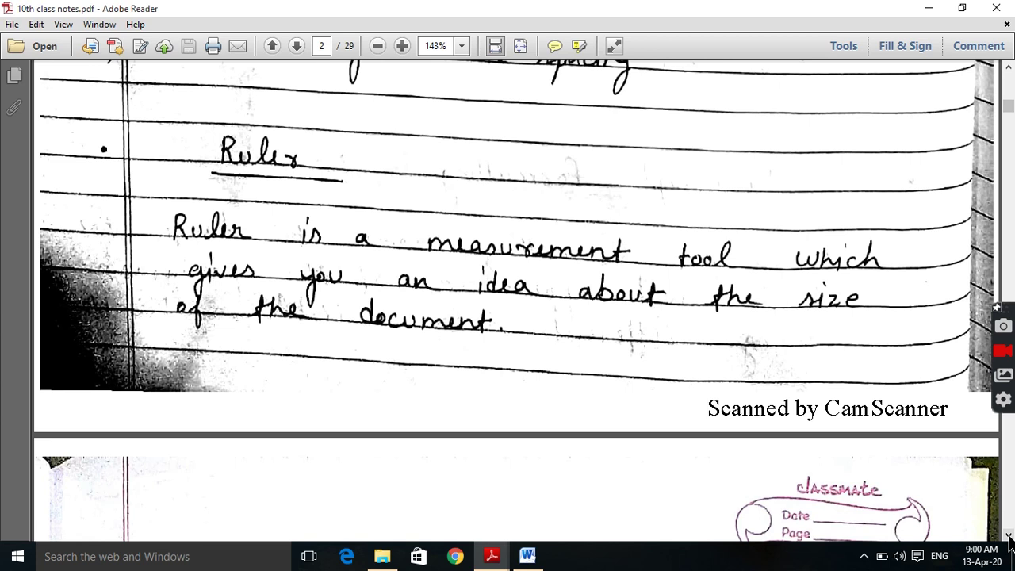
{"action": "left_click", "coordinate": [1009, 537]}
{"action": "left_click", "coordinate": [1009, 537]}
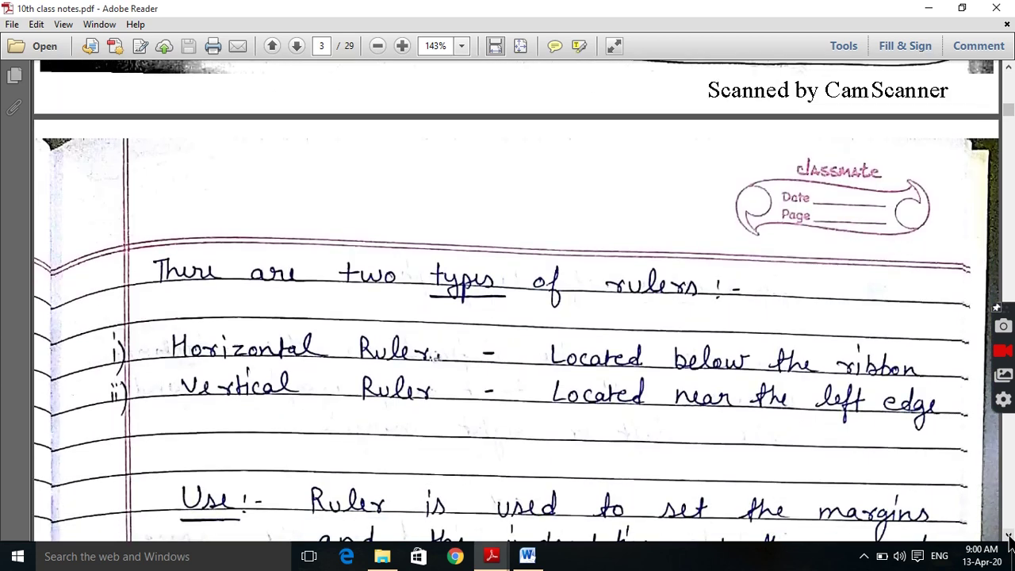
{"action": "left_click", "coordinate": [1008, 536]}
{"action": "left_click", "coordinate": [1009, 536]}
{"action": "left_click", "coordinate": [1009, 537]}
{"action": "left_click", "coordinate": [1009, 537]}
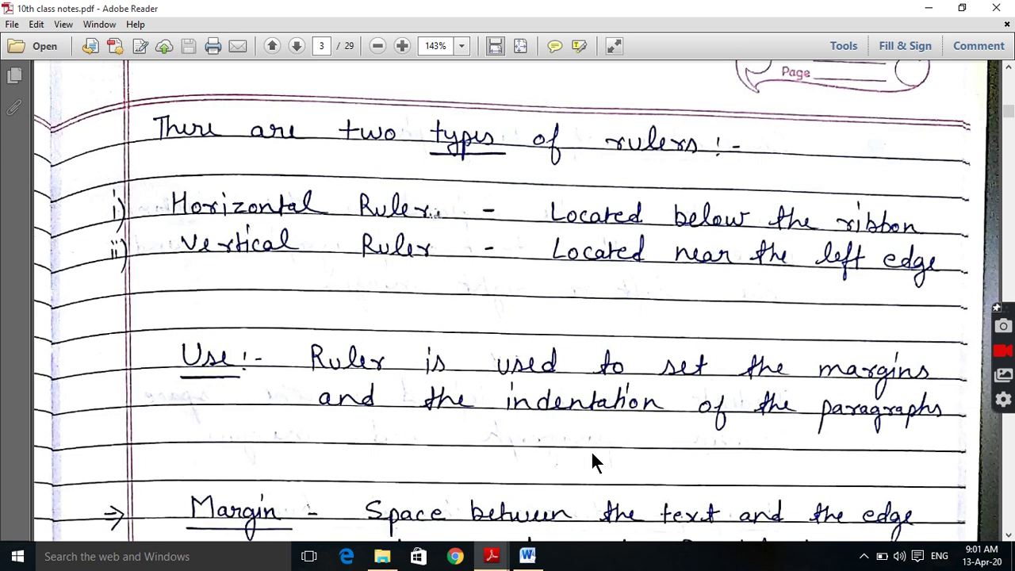
Switch to Word to look at the horizontal and vertical rulers, and return to the notes in Adobe Reader at the Margin section.
{"action": "left_click", "coordinate": [527, 556]}
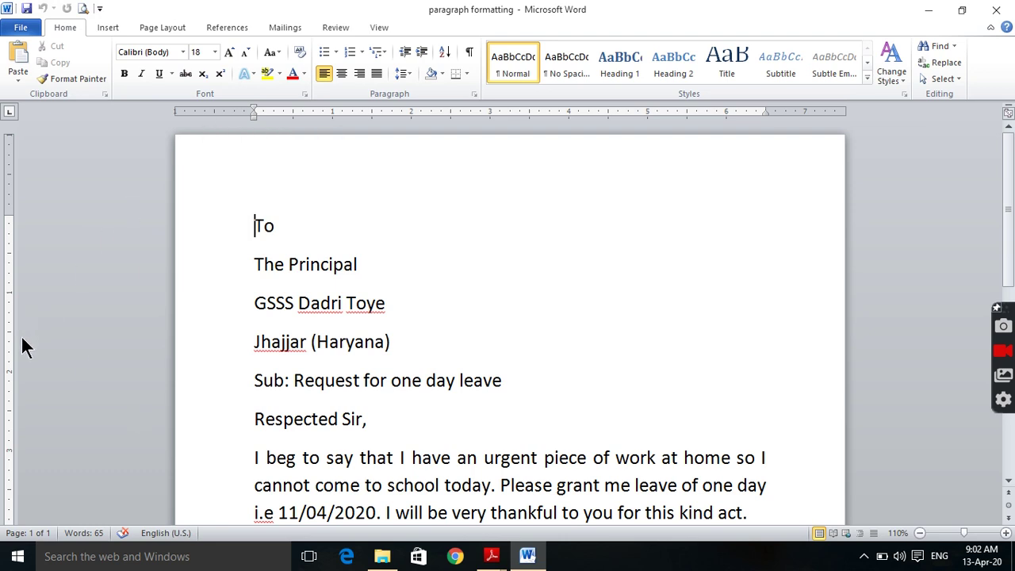
{"action": "mouse_move", "coordinate": [489, 558]}
{"action": "left_click", "coordinate": [555, 497]}
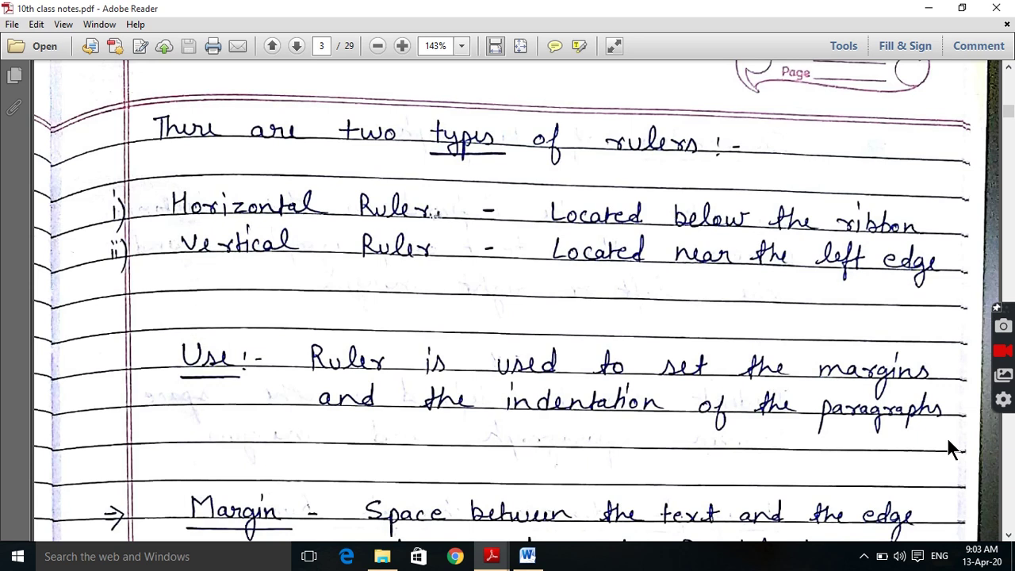
{"action": "left_click", "coordinate": [1009, 536]}
{"action": "left_click", "coordinate": [1010, 536]}
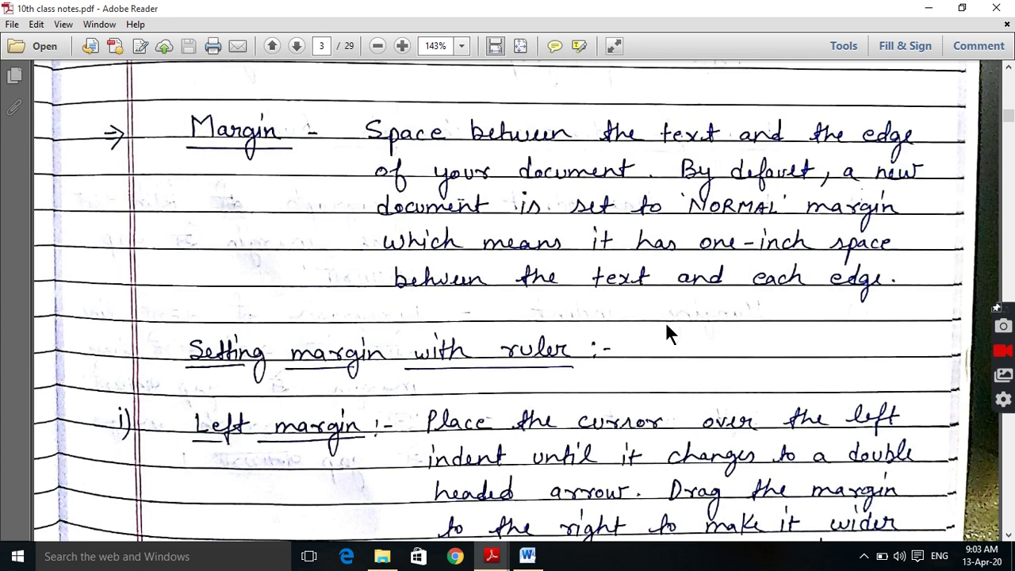
Compare the margin definition in the notes with the margins around the leave letter in Word, down to the page end.
{"action": "left_click", "coordinate": [528, 555]}
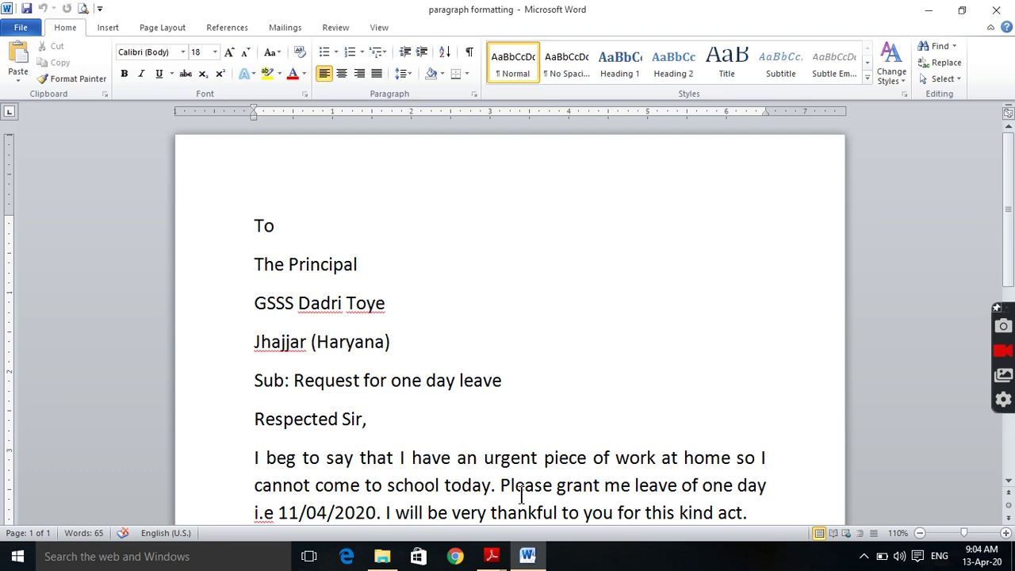
{"action": "mouse_move", "coordinate": [493, 557]}
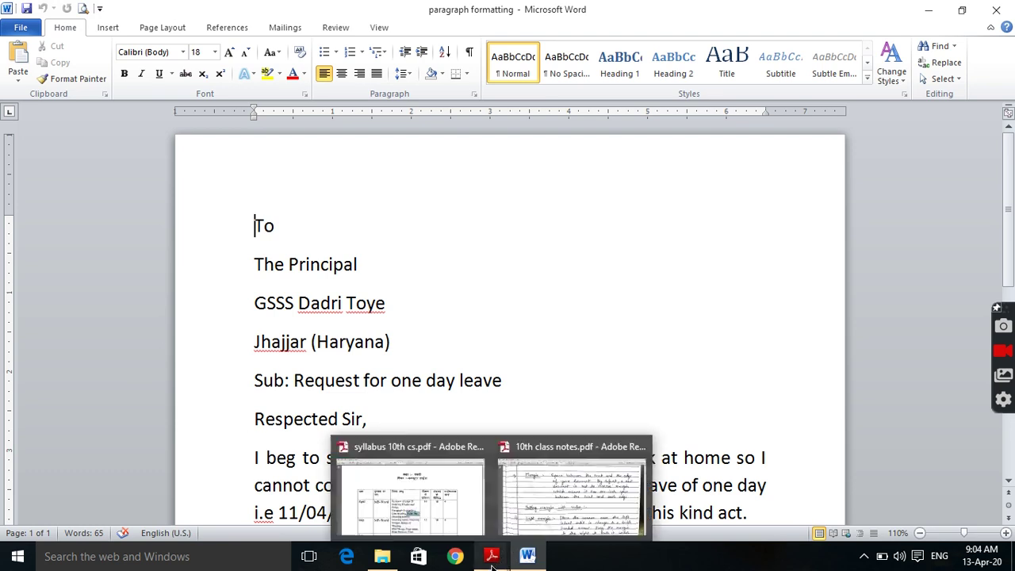
{"action": "left_click", "coordinate": [552, 491]}
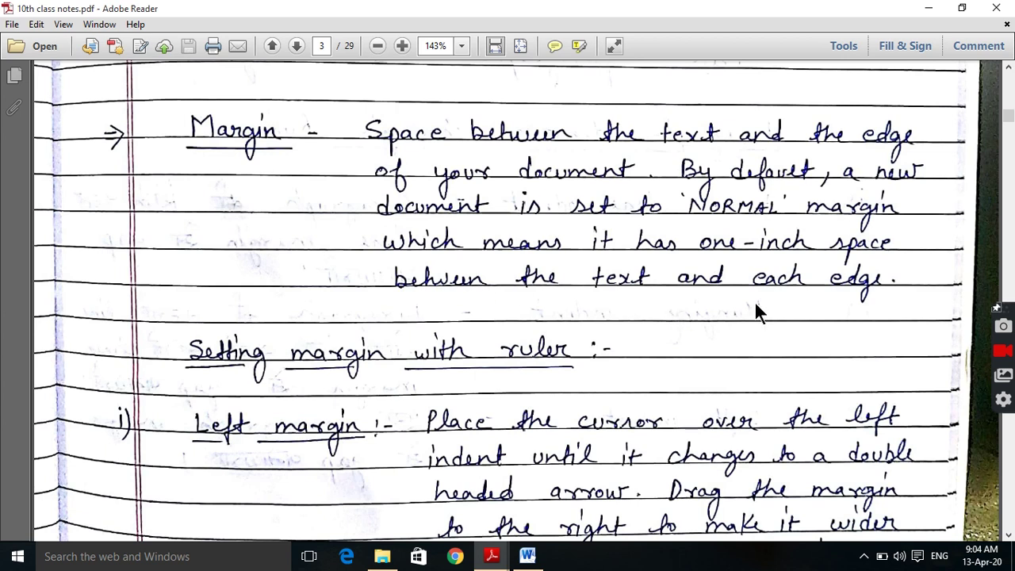
{"action": "left_click", "coordinate": [525, 565]}
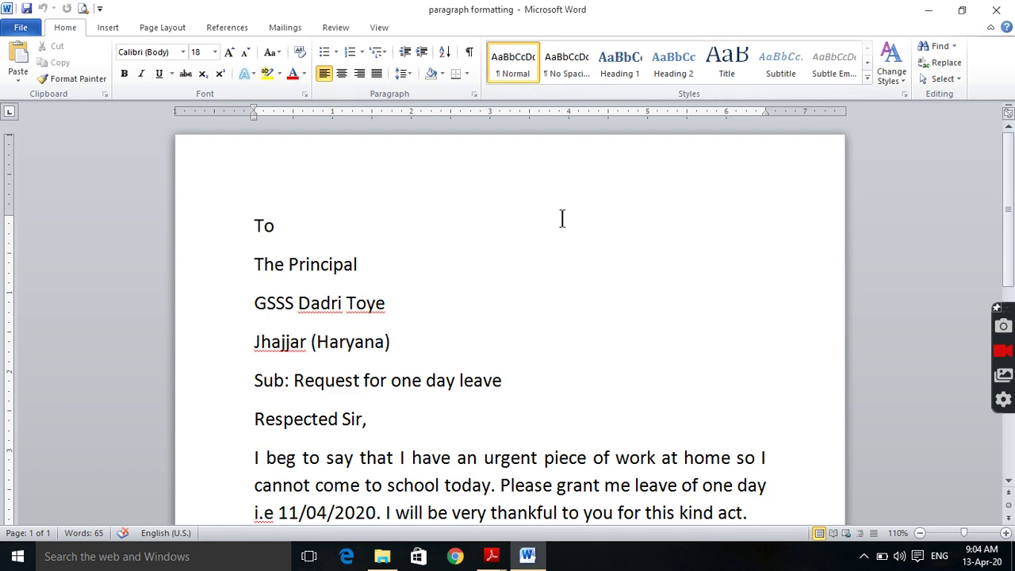
{"action": "left_click_drag", "start_coordinate": [1008, 484], "coordinate": [1009, 485]}
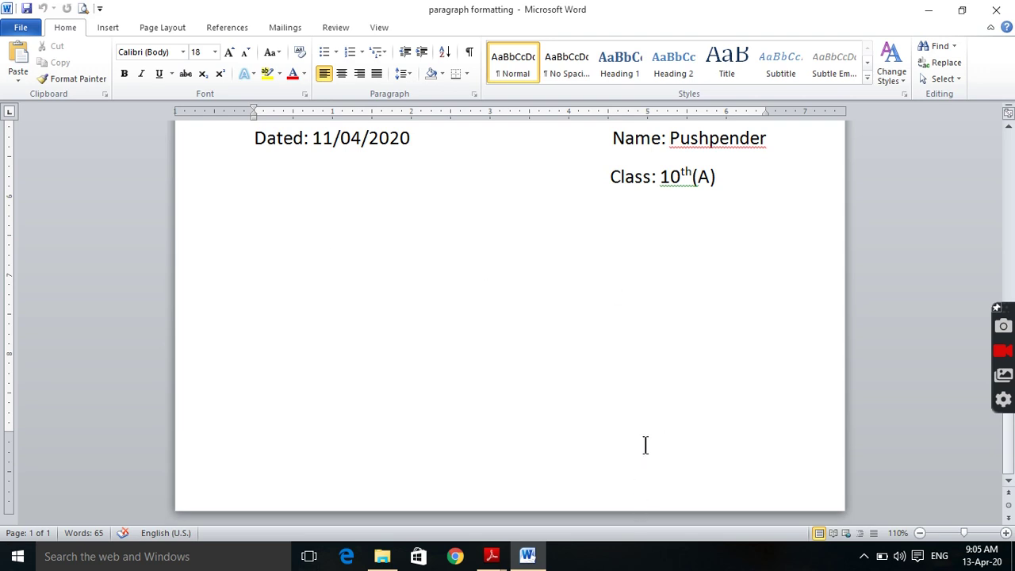
{"action": "left_click_drag", "start_coordinate": [1009, 469], "coordinate": [1009, 277]}
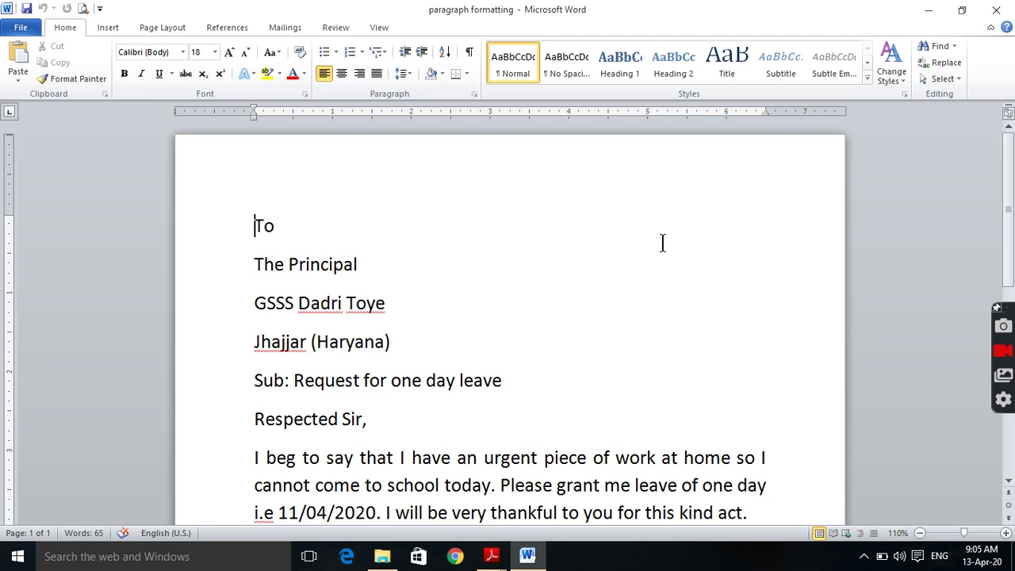
Examine the preset page margin options in Word, and go back to the margin notes in Adobe Reader.
{"action": "left_click", "coordinate": [162, 24]}
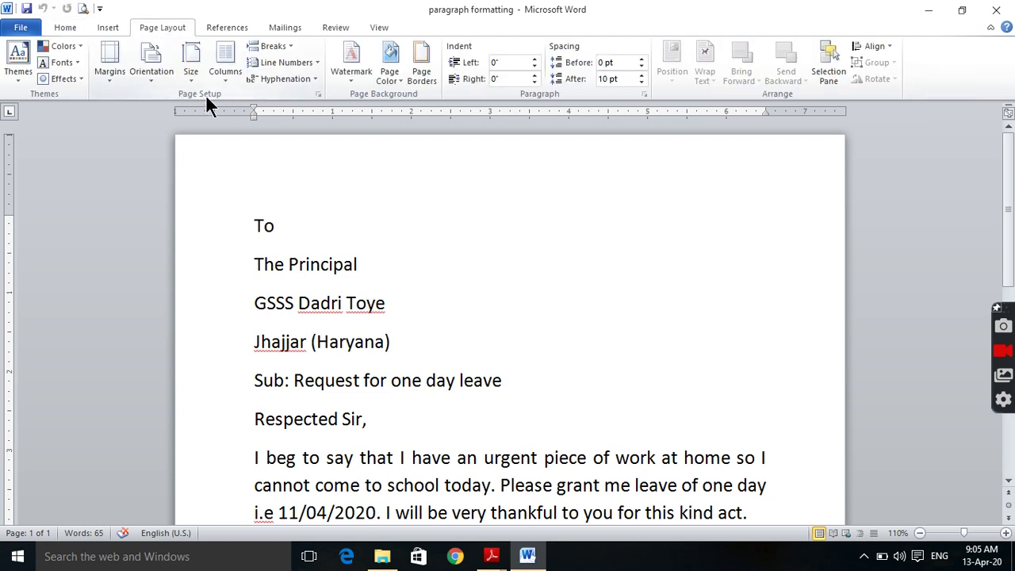
{"action": "left_click", "coordinate": [109, 79]}
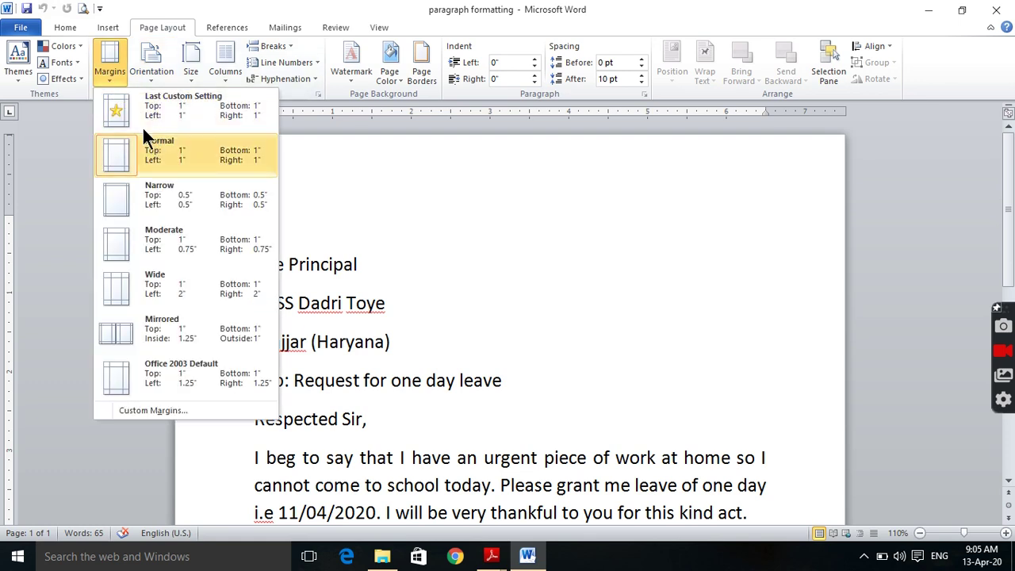
{"action": "left_click", "coordinate": [107, 73]}
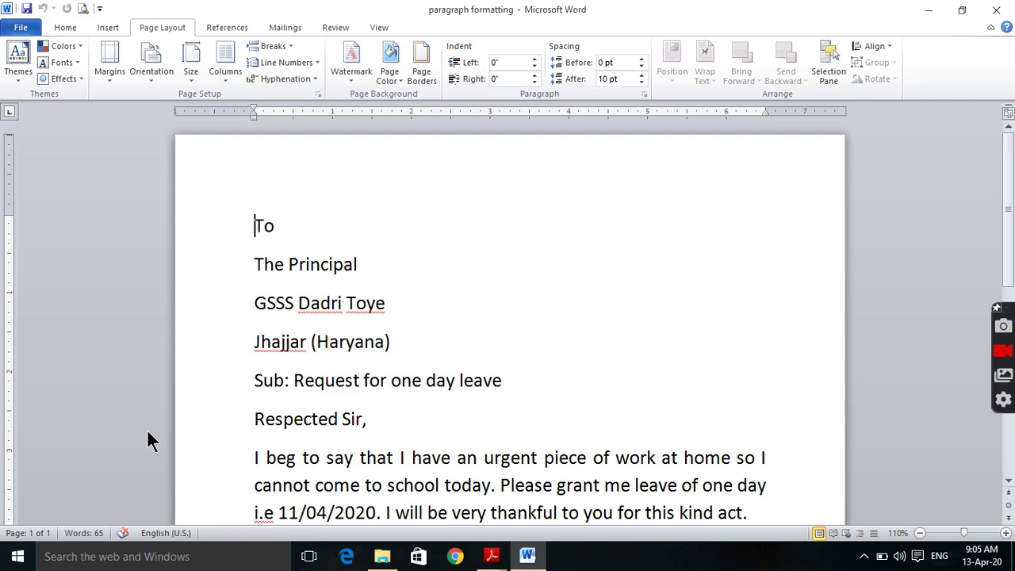
{"action": "mouse_move", "coordinate": [490, 559]}
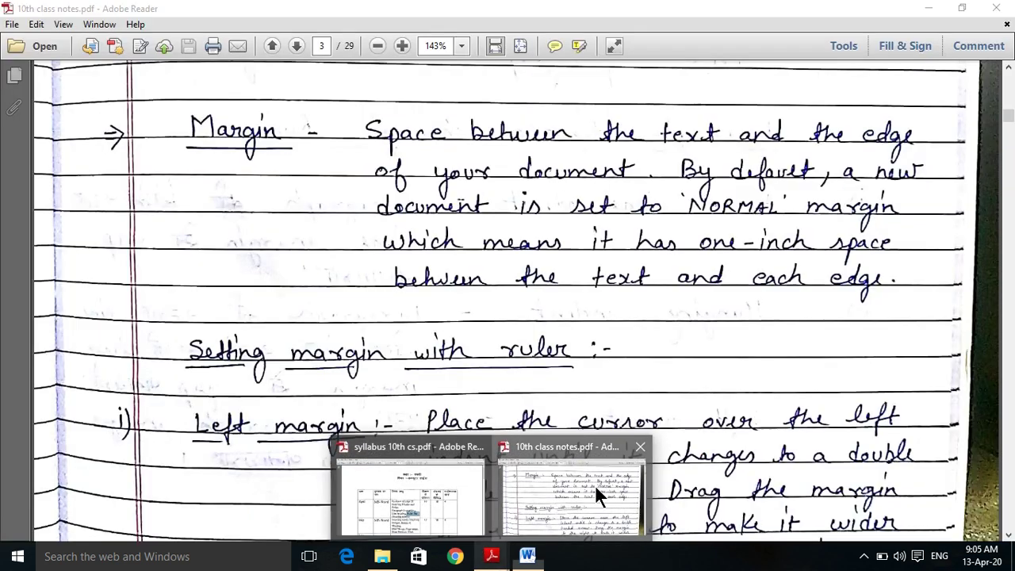
{"action": "left_click", "coordinate": [595, 485]}
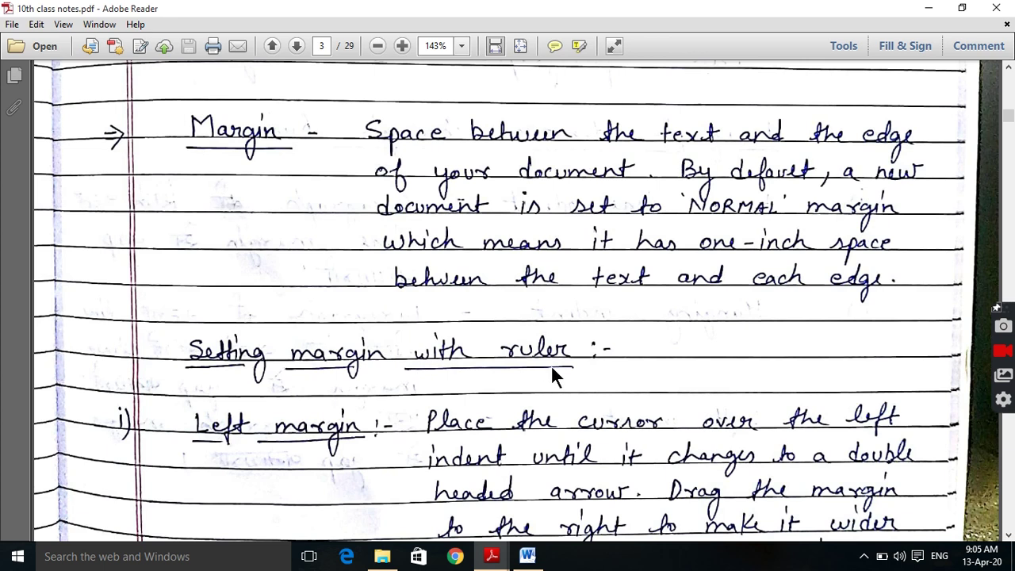
Switch to Word, try the Narrow page margins on the leave letter, and set them back to Normal.
{"action": "left_click", "coordinate": [527, 555]}
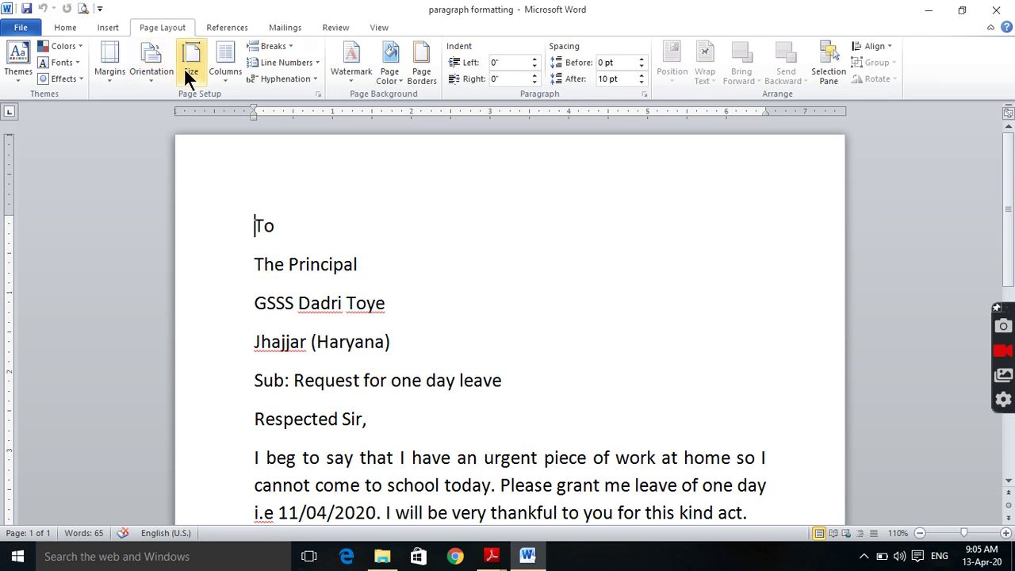
{"action": "left_click", "coordinate": [109, 73]}
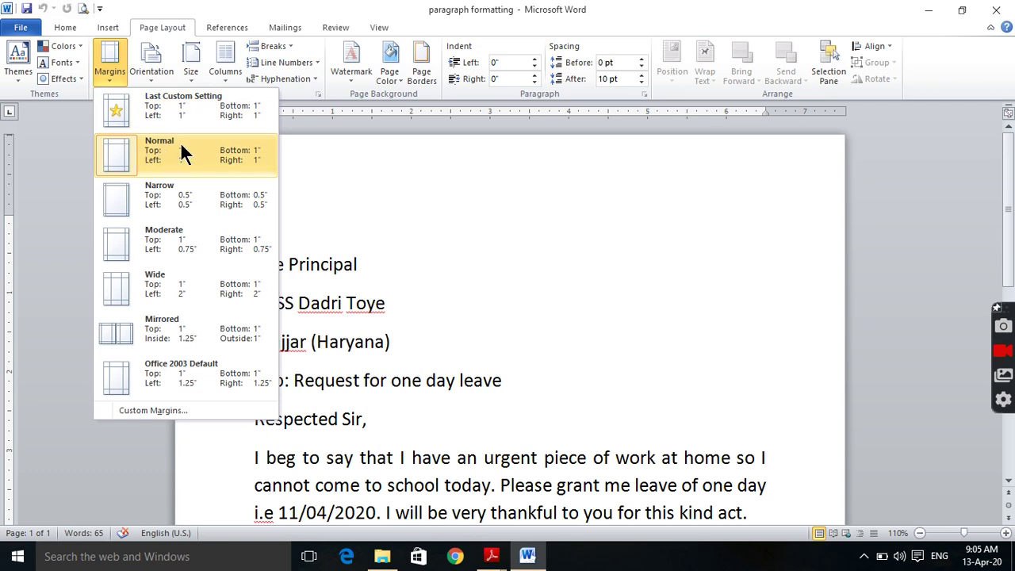
{"action": "left_click", "coordinate": [188, 194]}
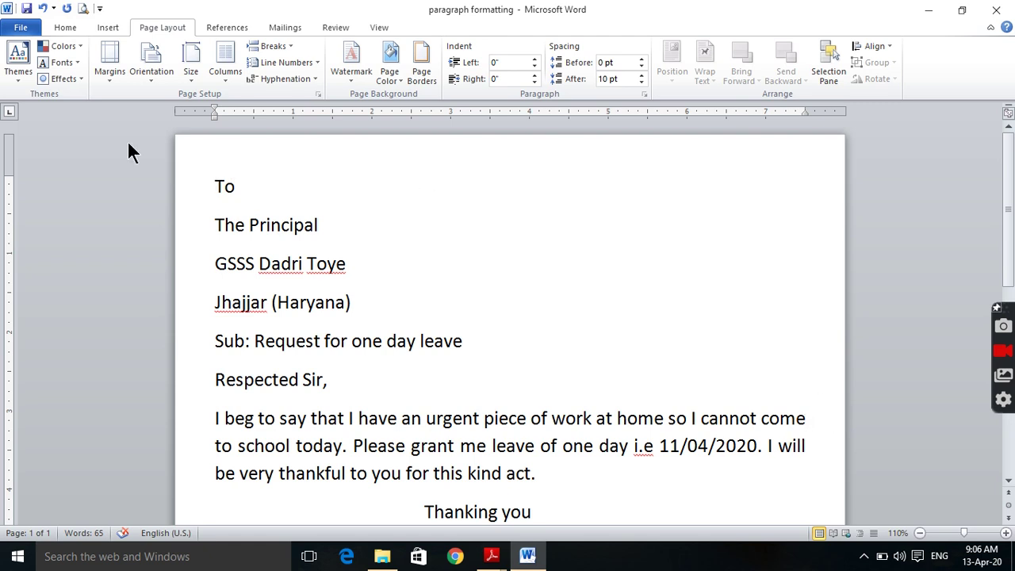
{"action": "left_click", "coordinate": [108, 79]}
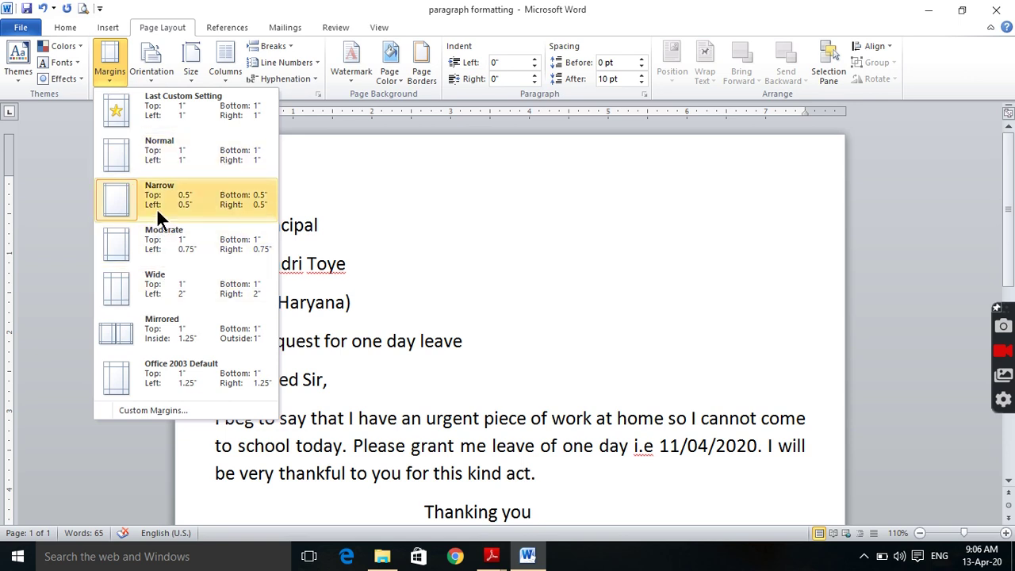
{"action": "left_click", "coordinate": [170, 153]}
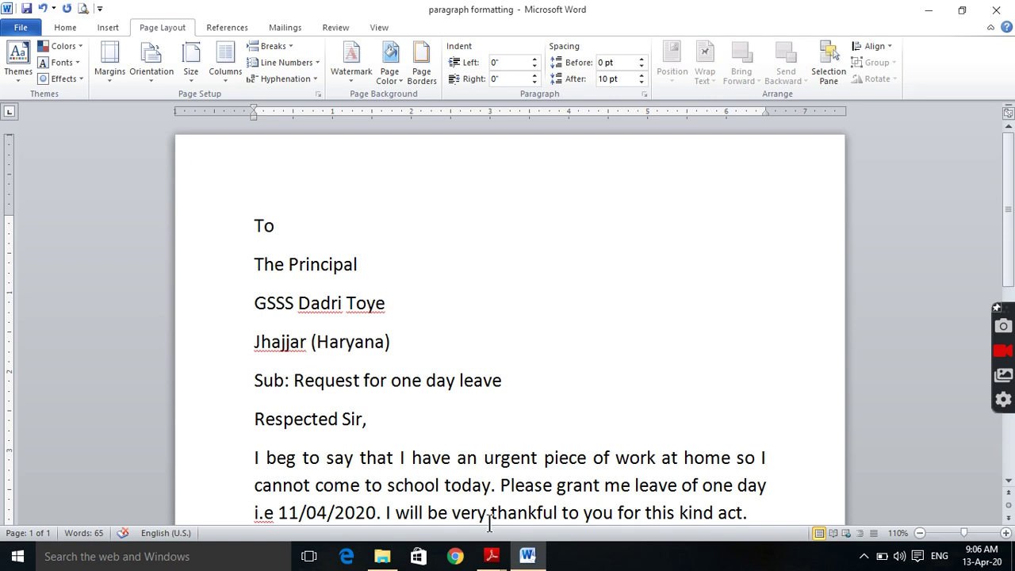
Read the notes in Adobe Reader on setting the left, right and top margins with the ruler, and return to the letter in Word.
{"action": "mouse_move", "coordinate": [492, 556]}
{"action": "left_click", "coordinate": [559, 513]}
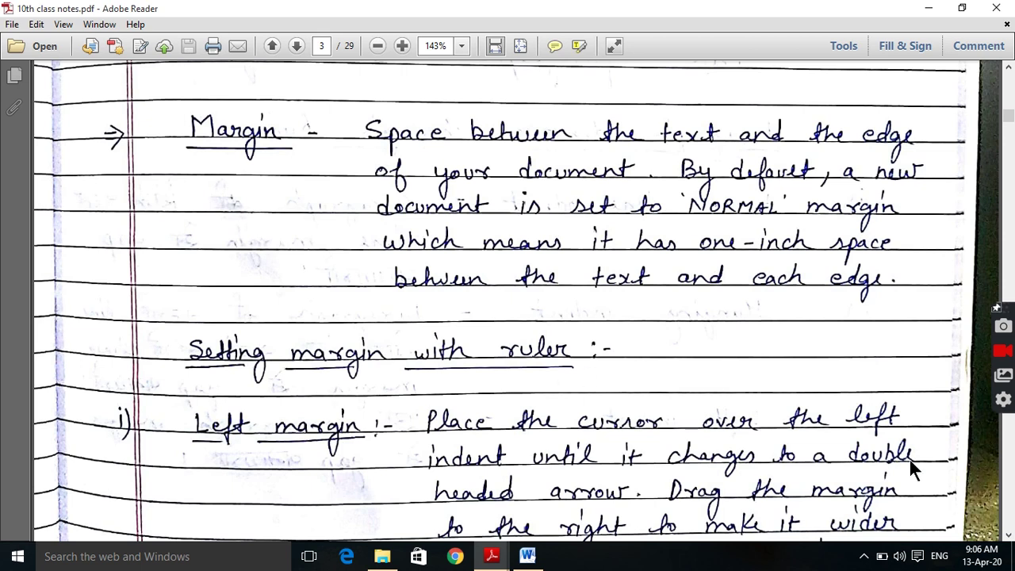
{"action": "left_click", "coordinate": [1009, 534]}
{"action": "left_click", "coordinate": [1009, 534]}
{"action": "left_click", "coordinate": [1009, 534]}
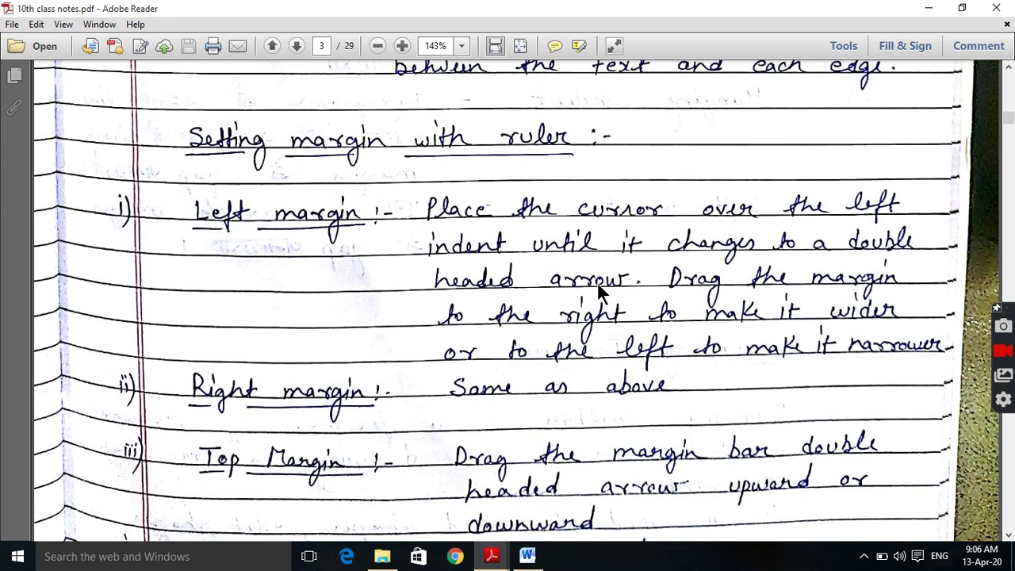
{"action": "left_click", "coordinate": [528, 556]}
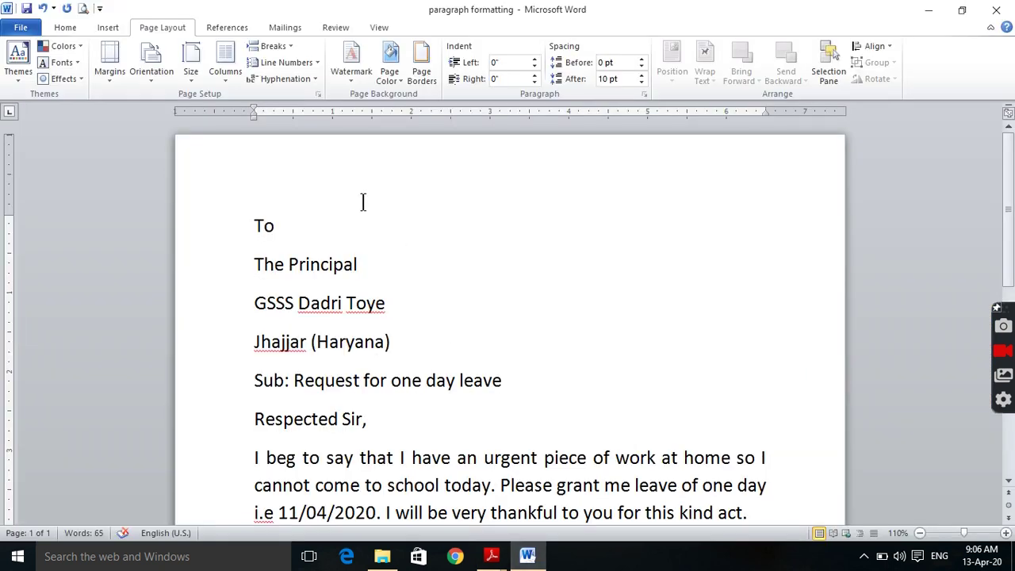